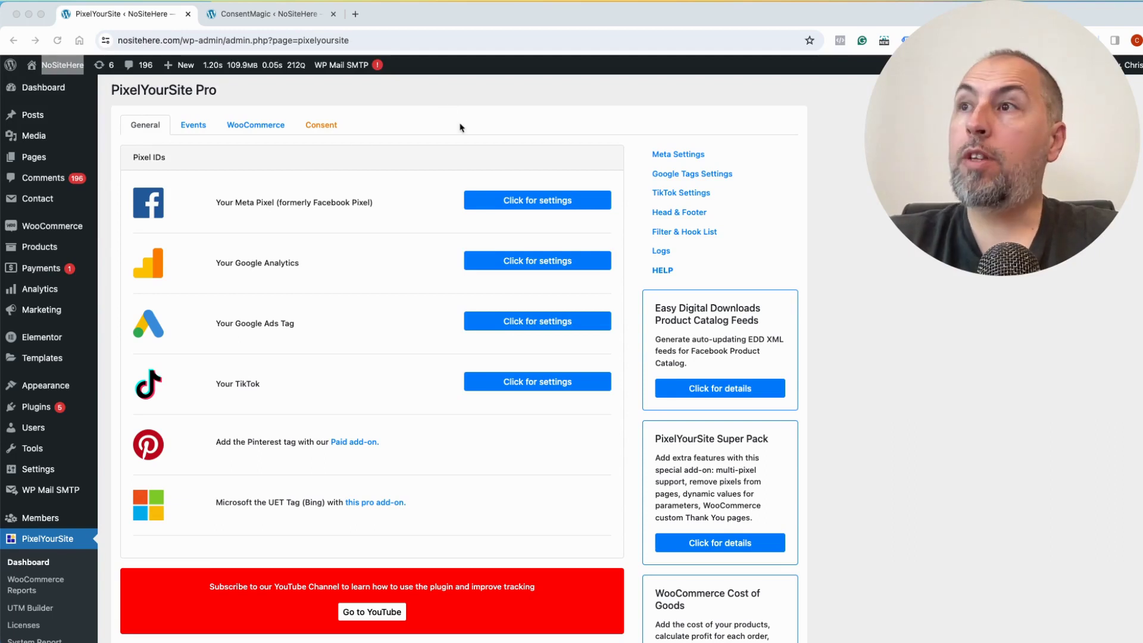
# - Expand the Meta Pixel settings to review the enabled Conversion API and Advanced Matching toggles
pyautogui.click(537, 200)
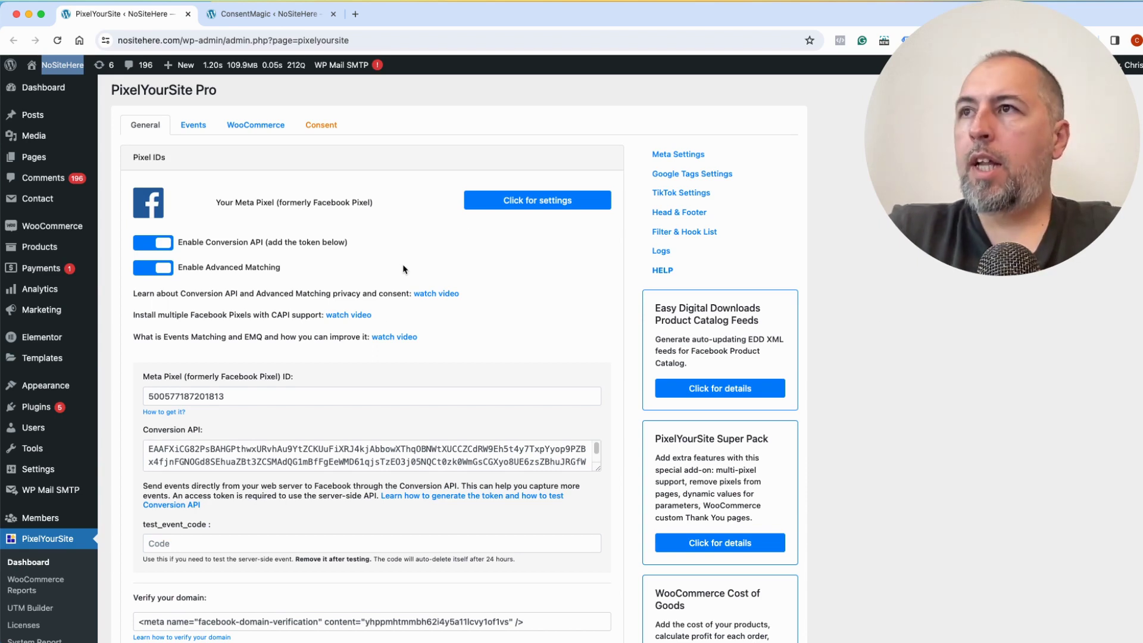
# - Collapse the Meta Pixel settings and open the NoSiteHere storefront in an Incognito window
pyautogui.click(502, 203)
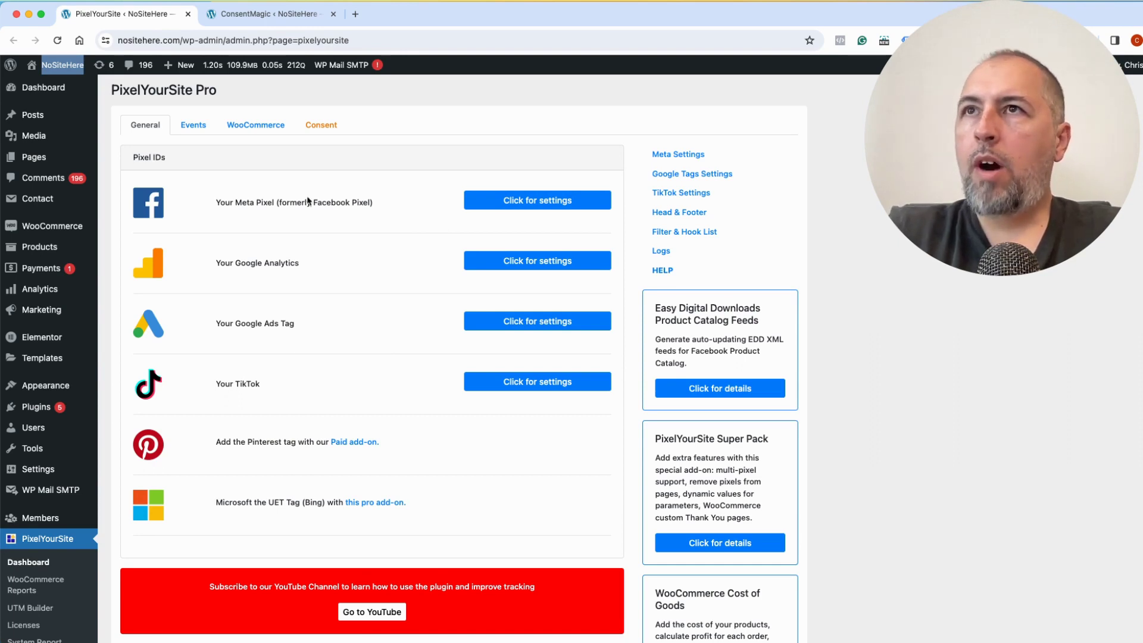
pyautogui.rightClick(59, 66)
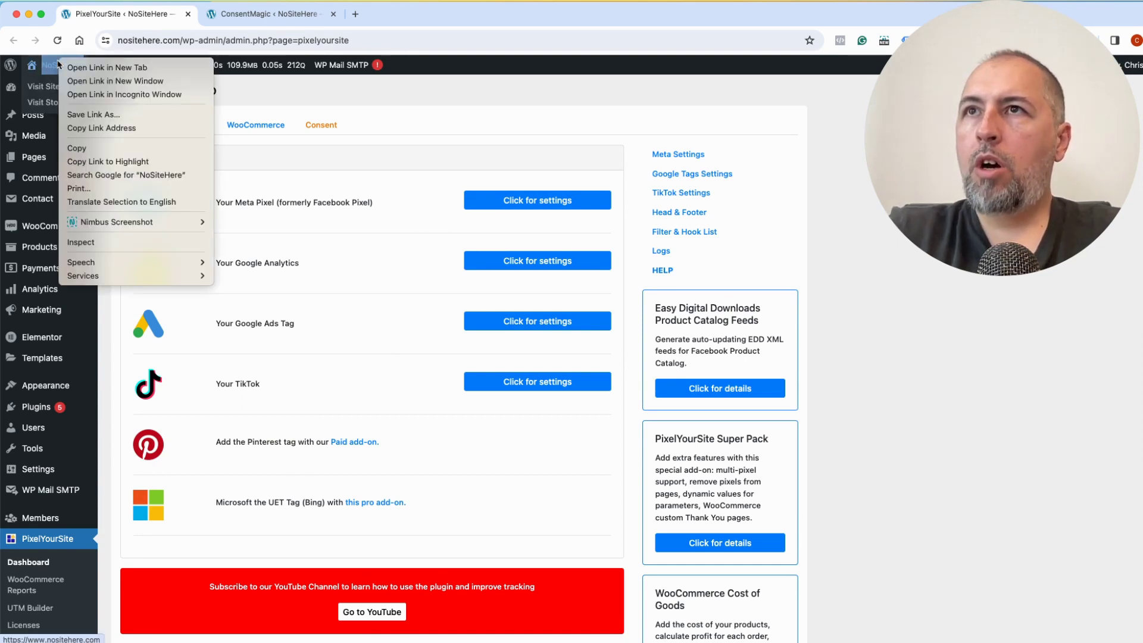
pyautogui.click(92, 95)
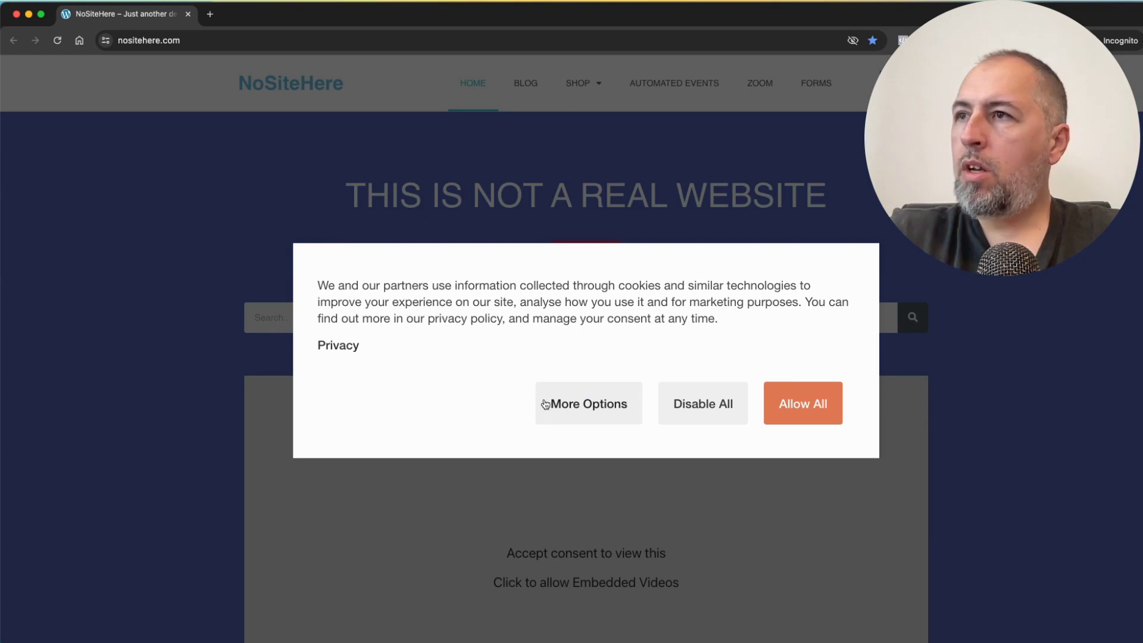
# - In the popup's More Options, turn Marketing on and Facebook Advanced Matching off
pyautogui.click(574, 417)
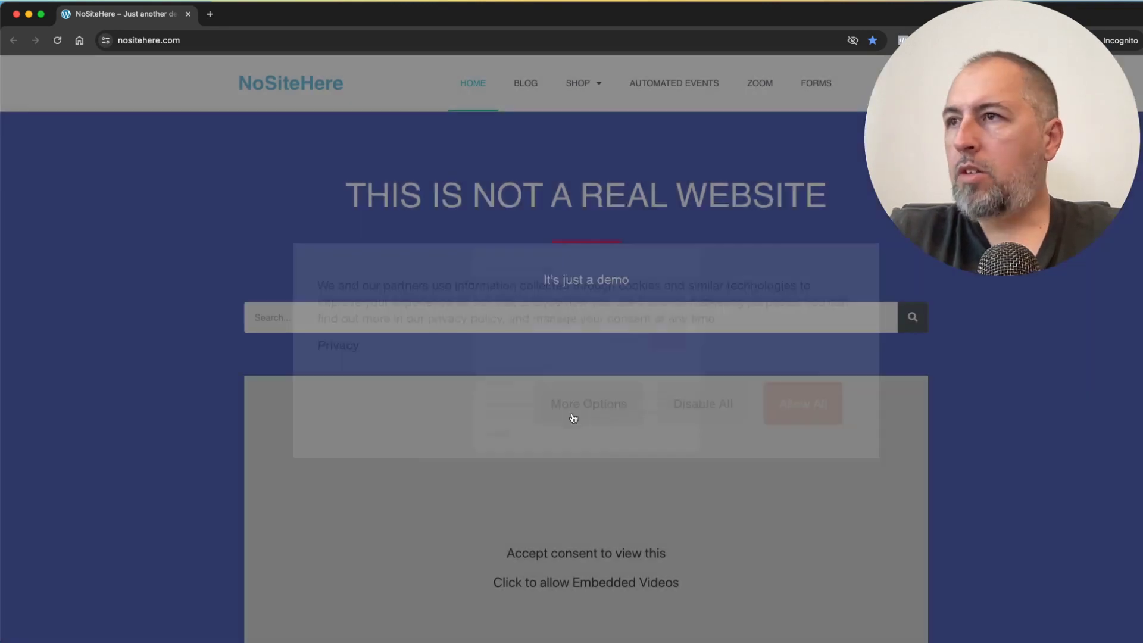
pyautogui.scroll(-8, 534, 324)
pyautogui.scroll(-4, 531, 319)
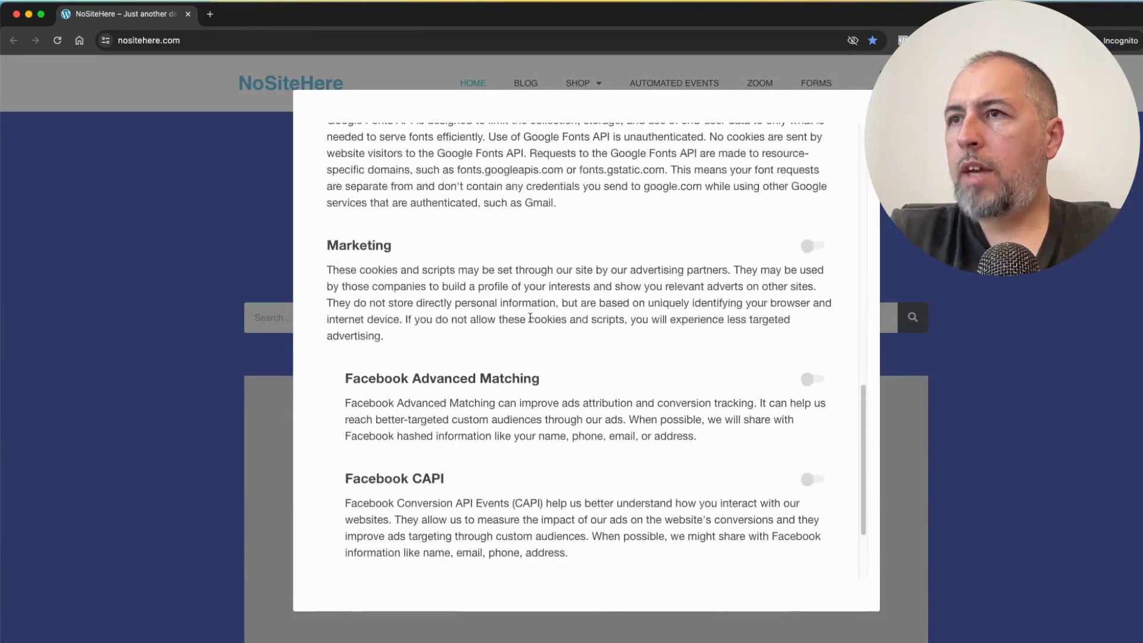
pyautogui.scroll(-1, 529, 319)
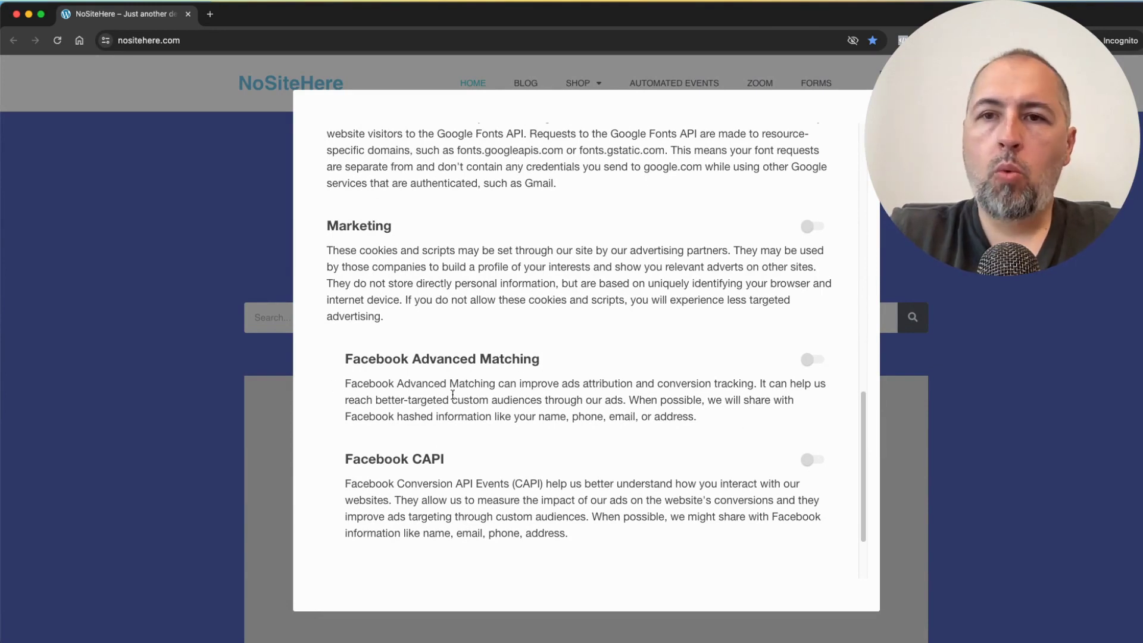
pyautogui.click(816, 231)
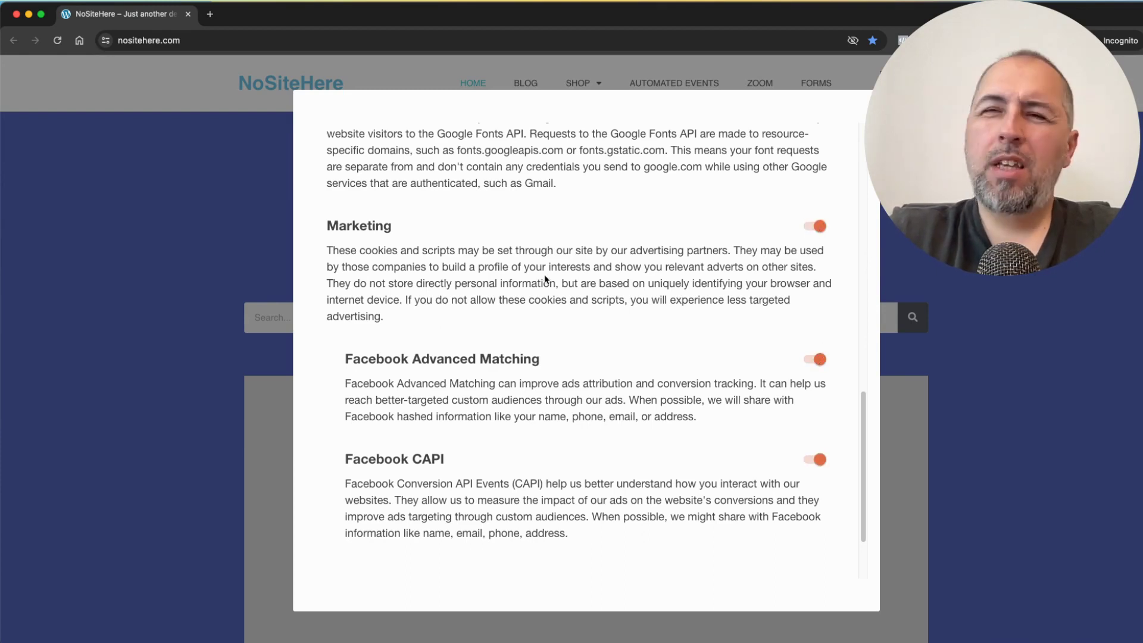
pyautogui.click(816, 361)
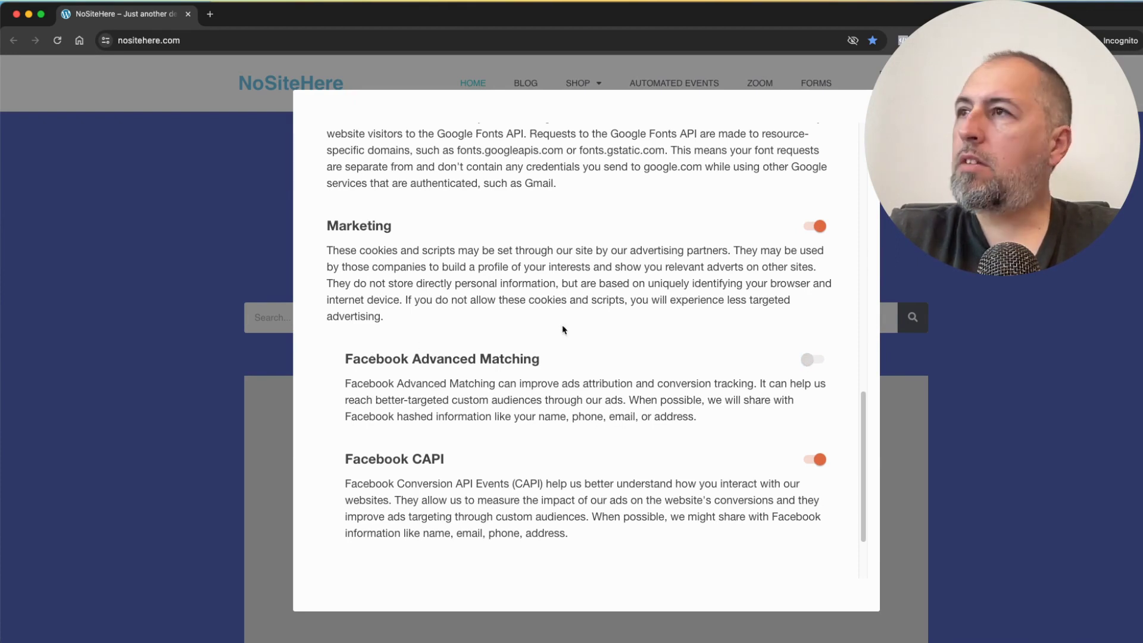
pyautogui.scroll(-3, 613, 397)
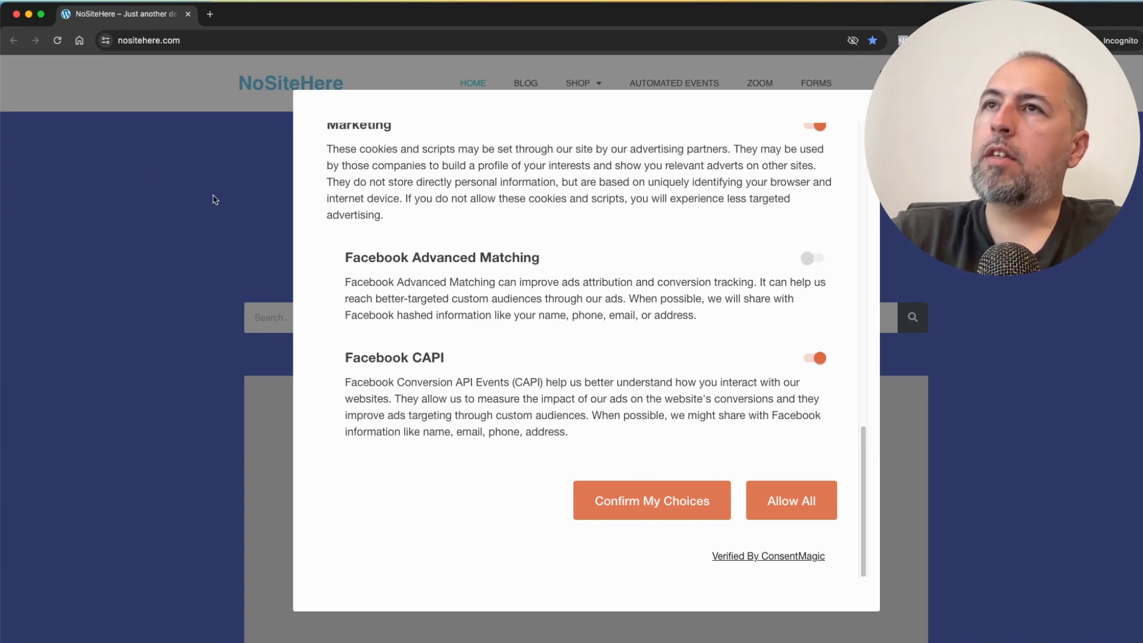
# - Close the Incognito window and switch to the ConsentMagic browser tab
pyautogui.click(17, 15)
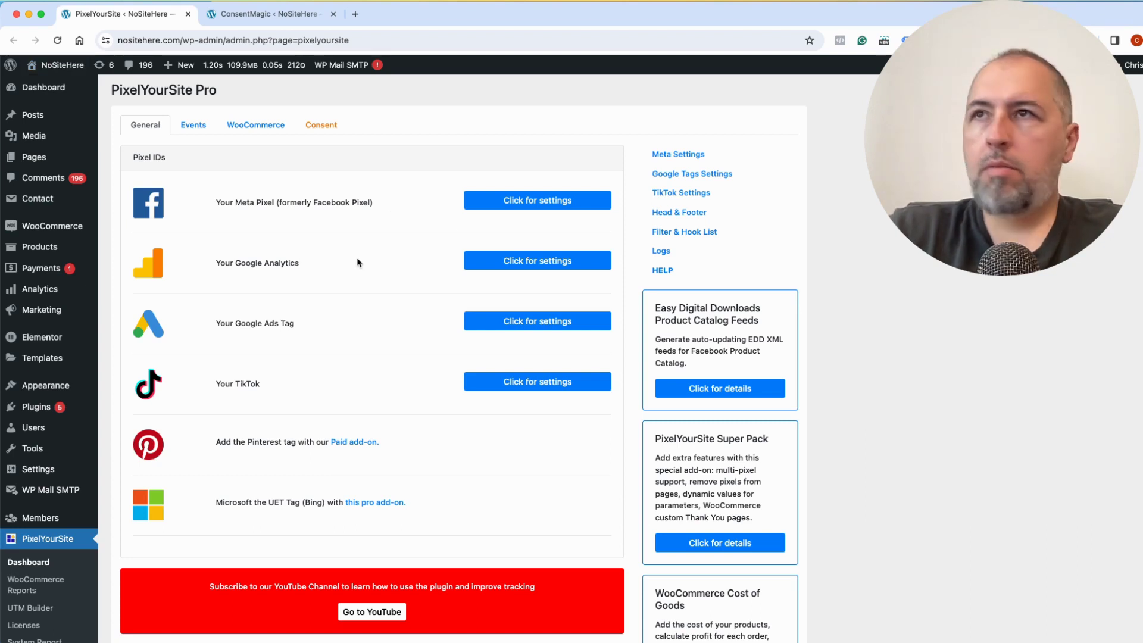
pyautogui.click(268, 14)
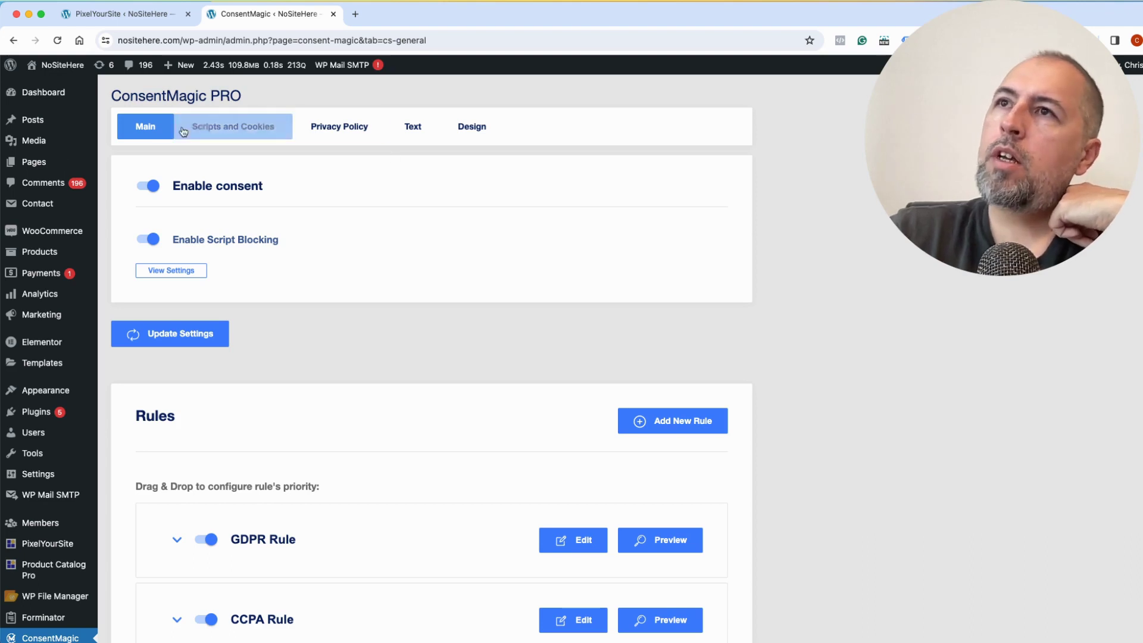
# - Go to ConsentMagic PRO's Scripts and Cookies settings
pyautogui.click(218, 131)
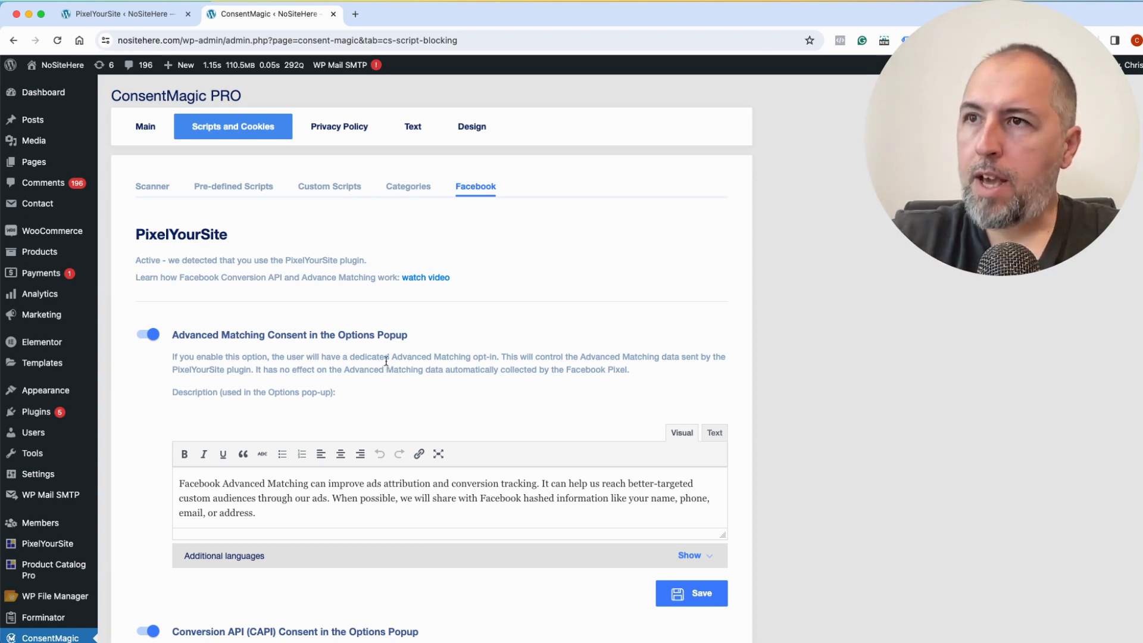
pyautogui.scroll(-3, 386, 361)
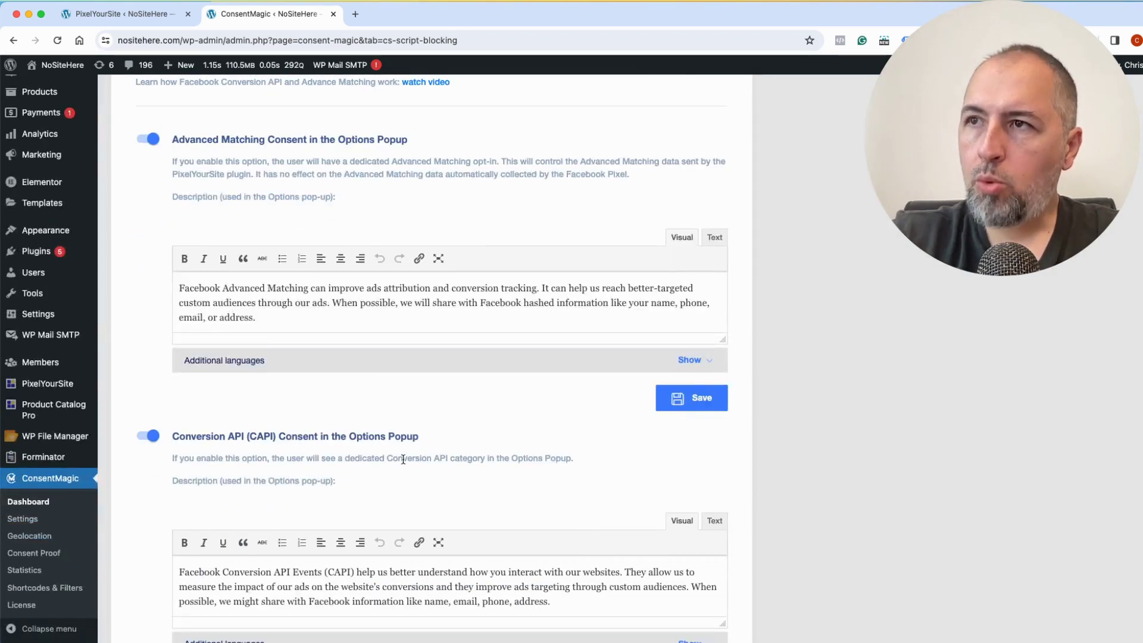
pyautogui.scroll(5, 403, 458)
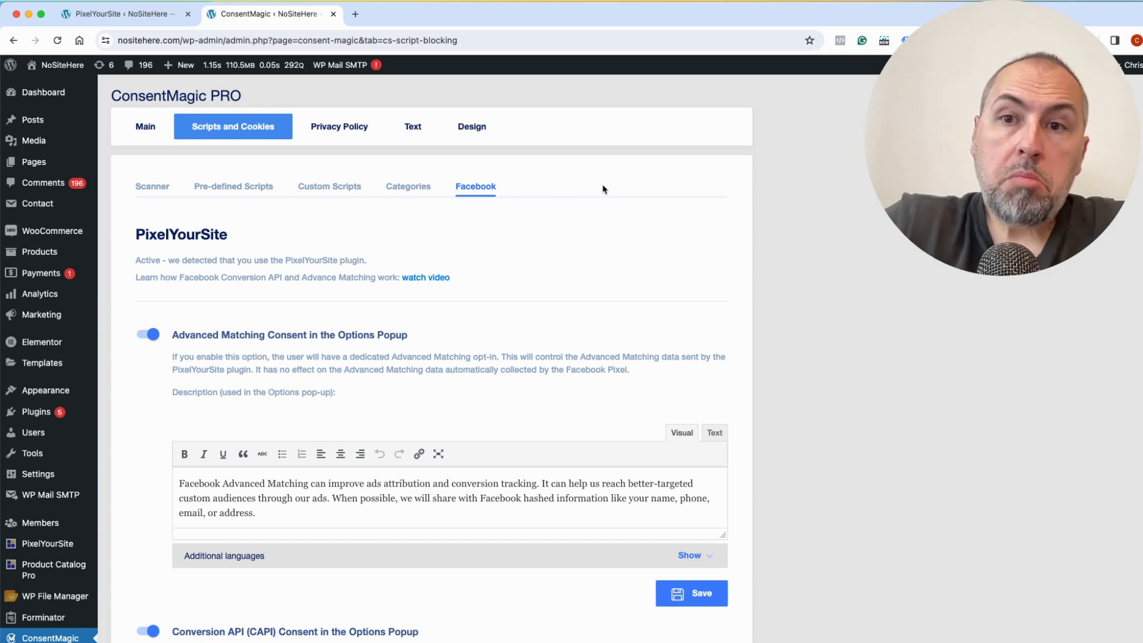
pyautogui.click(143, 335)
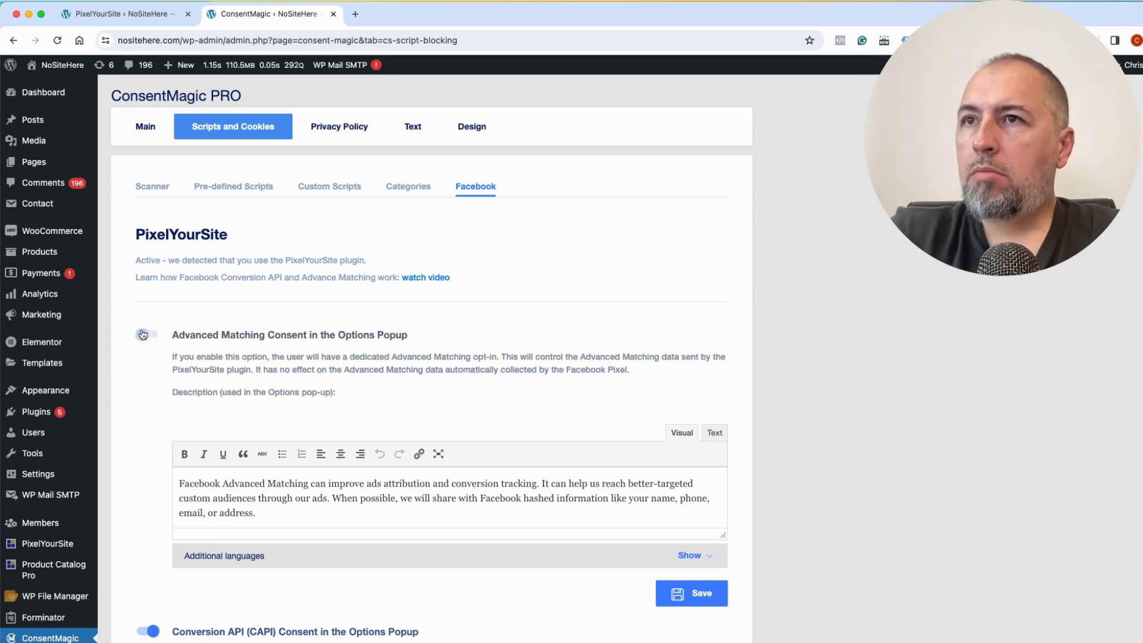
pyautogui.scroll(-3, 148, 490)
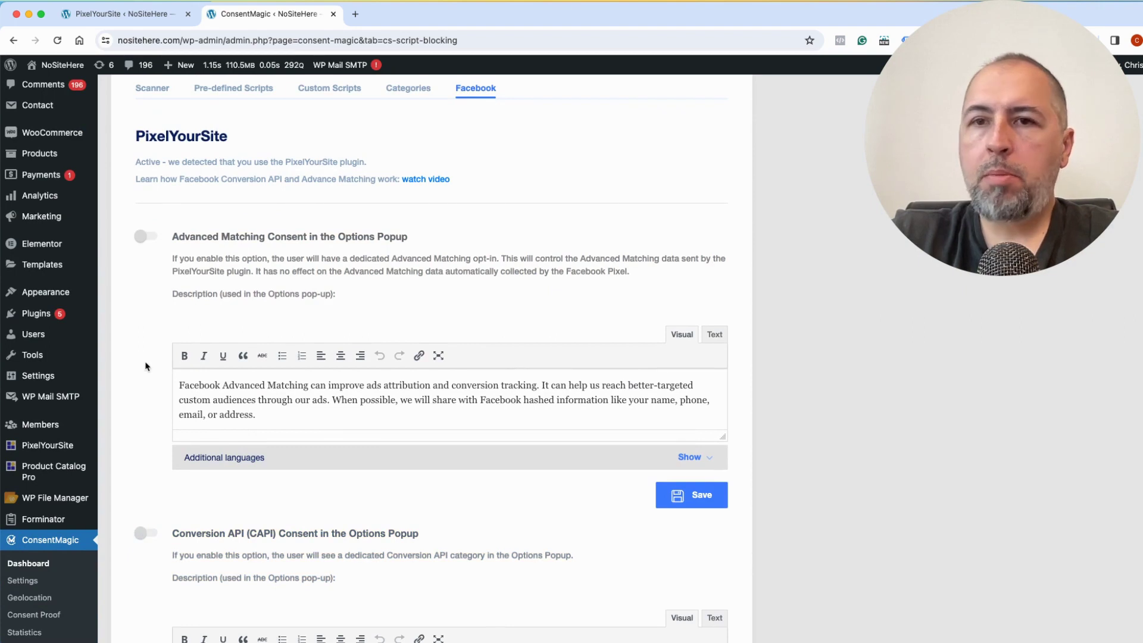
pyautogui.click(146, 238)
pyautogui.click(141, 534)
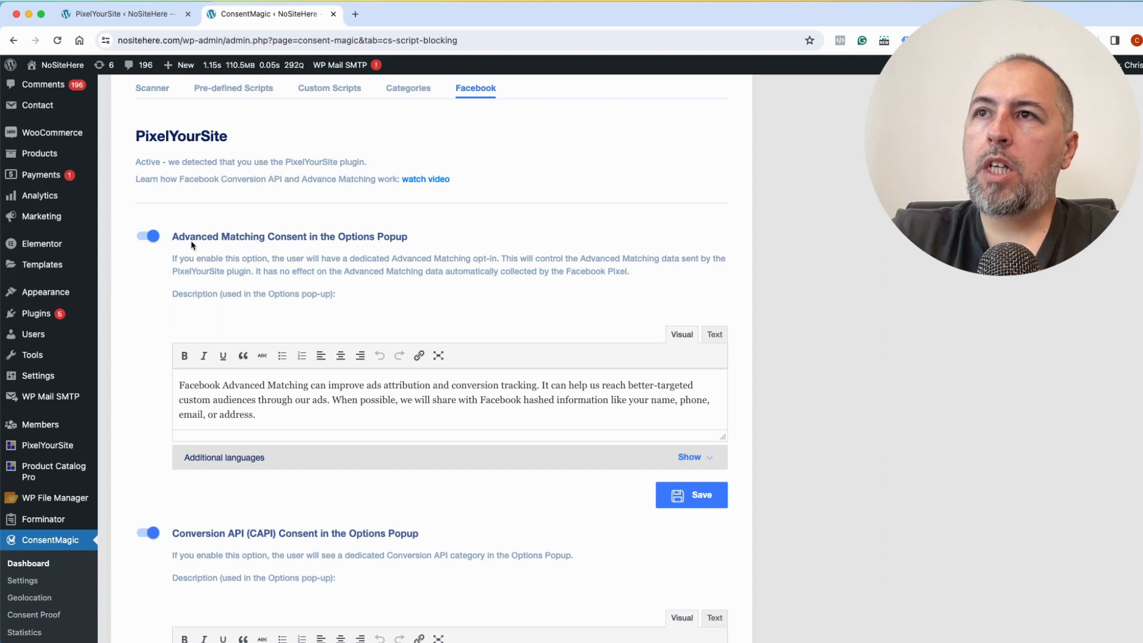